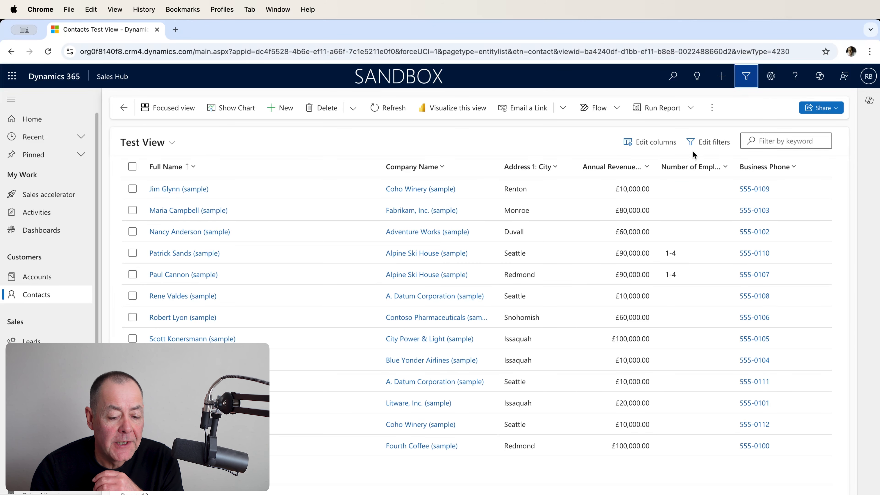
Step: Review the contact filter conditions of Test View without changing them, and switch the list to the All Contacts view
click(704, 146)
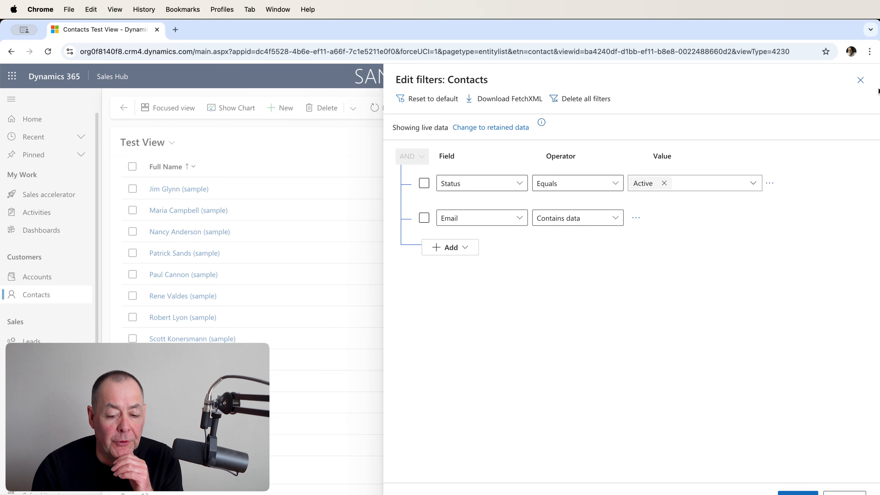
click(860, 81)
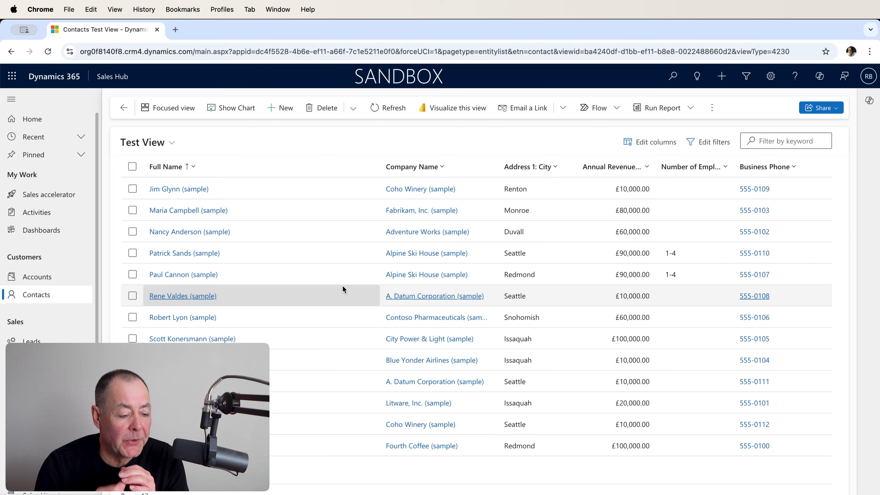
click(176, 148)
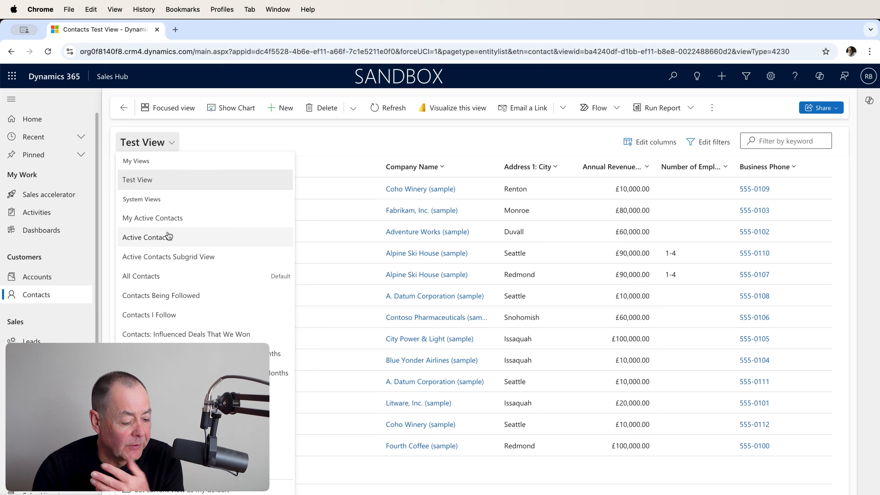
click(164, 276)
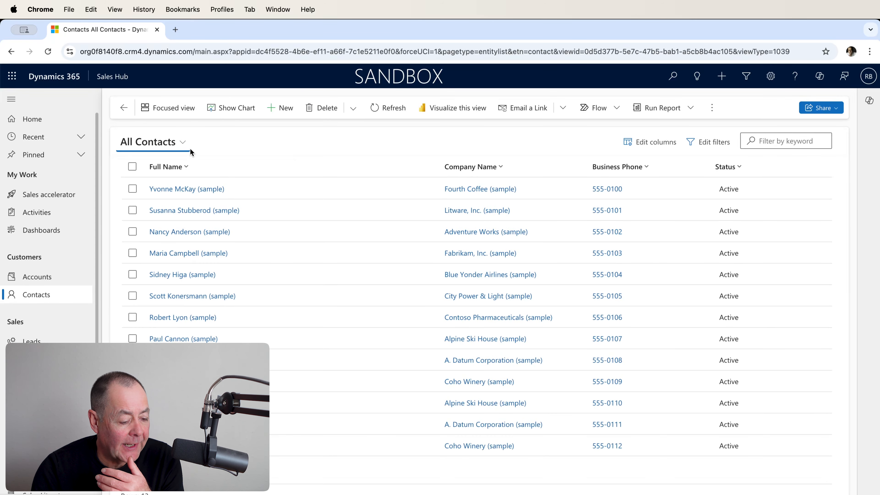
Step: Return the contacts list to Test View and recheck its filter conditions, closing the filter editor without changes
click(185, 147)
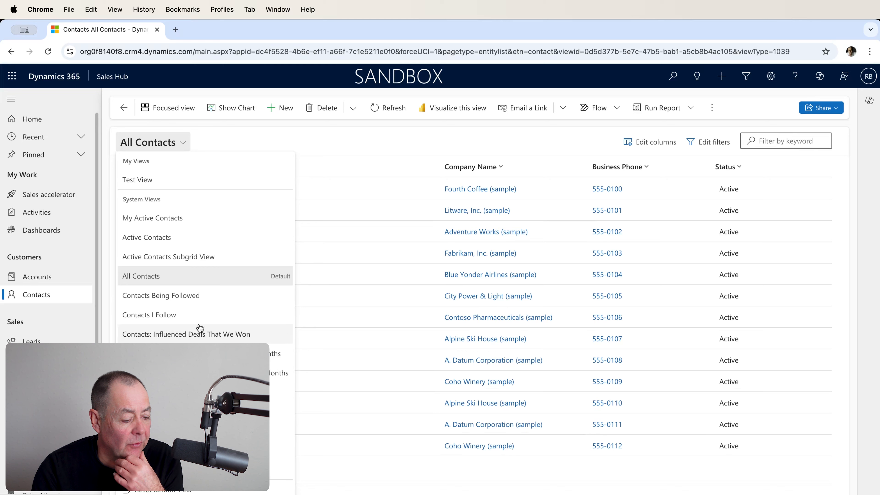
click(148, 185)
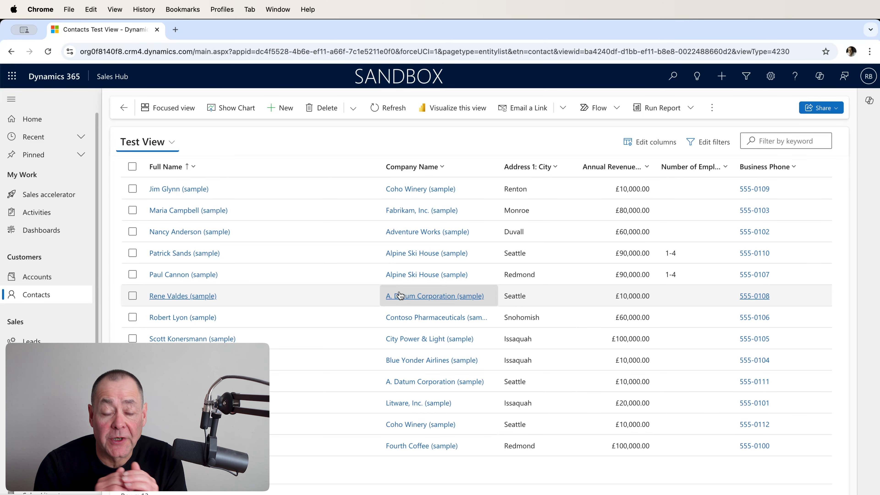
click(170, 161)
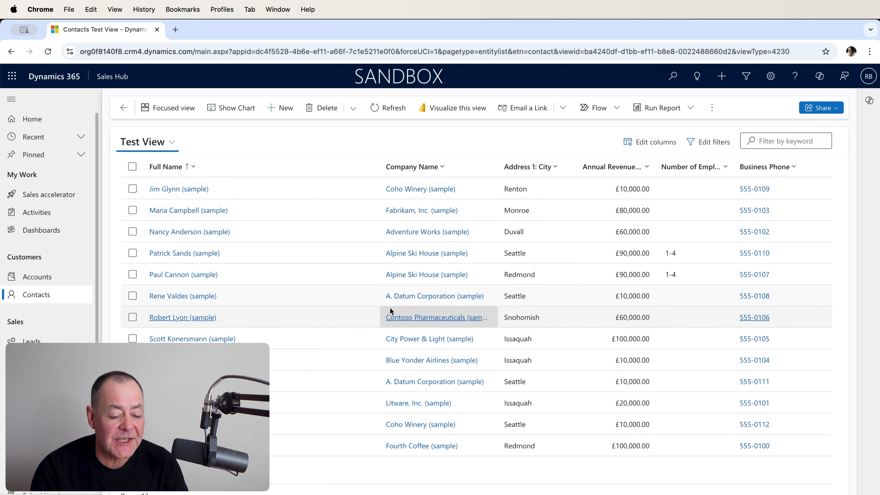
click(711, 150)
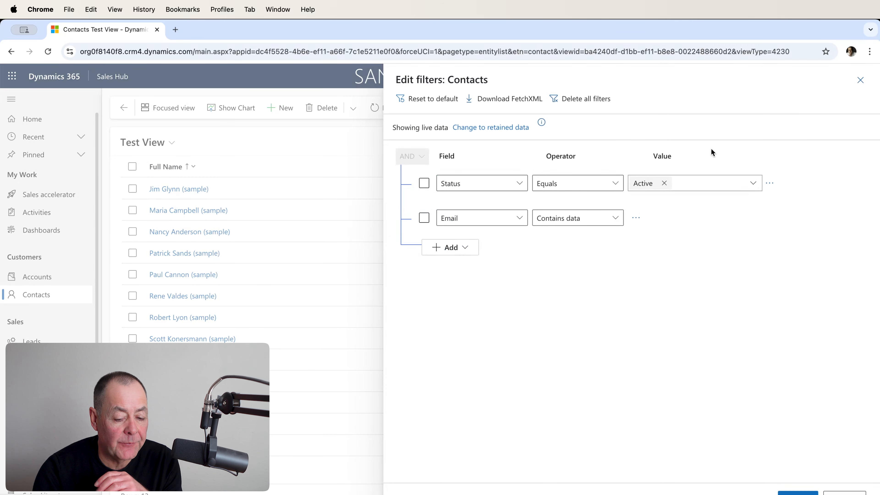
click(860, 80)
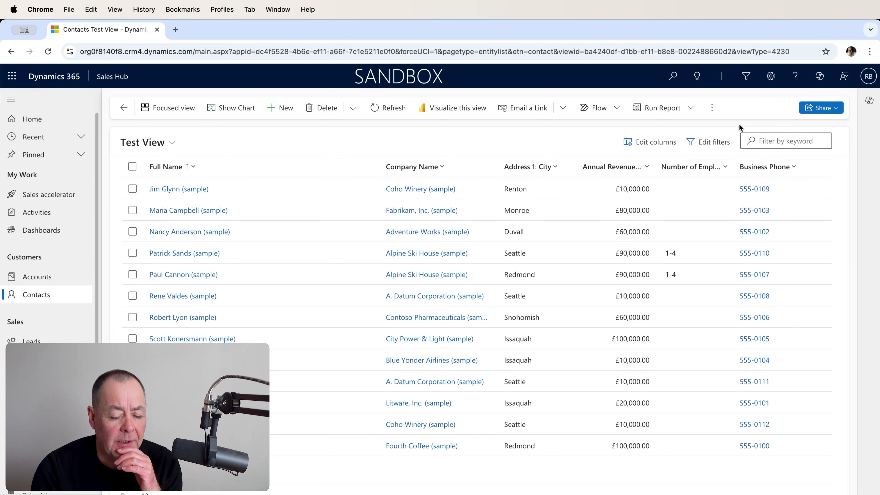
Step: Inspect the Company Name (Account) columns available to Test View in Advanced Find, and close it without adding any
click(750, 79)
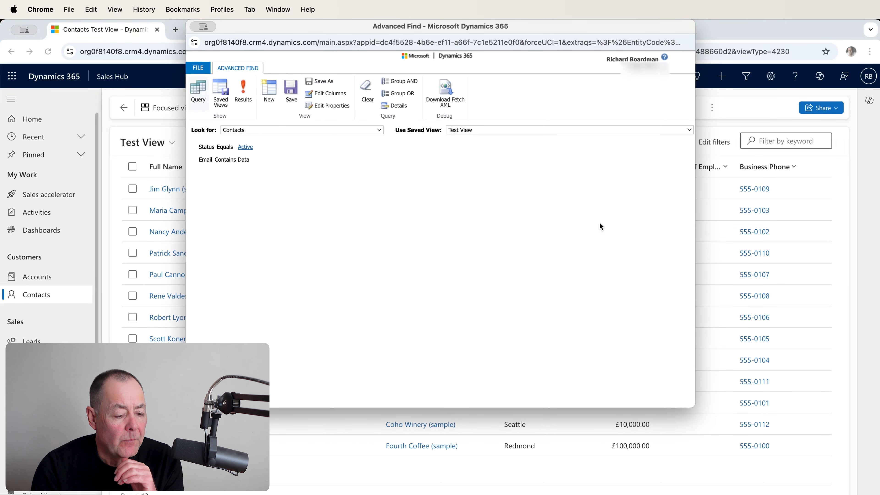
click(321, 95)
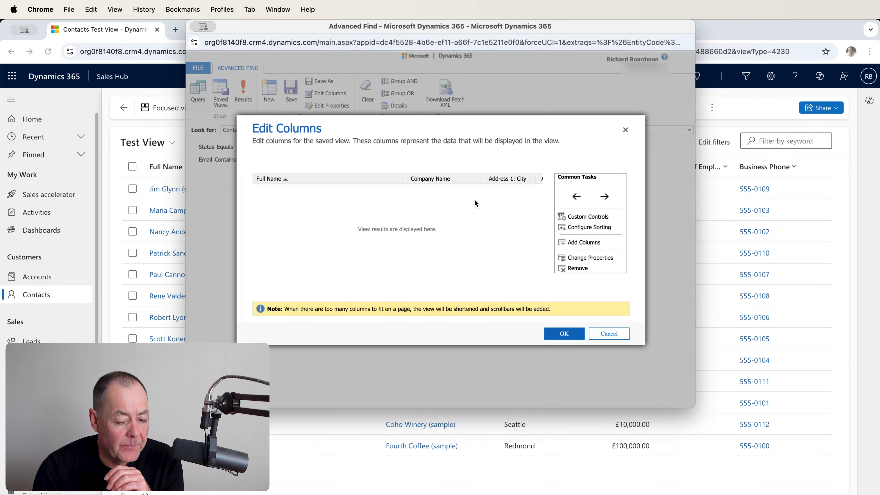
click(594, 244)
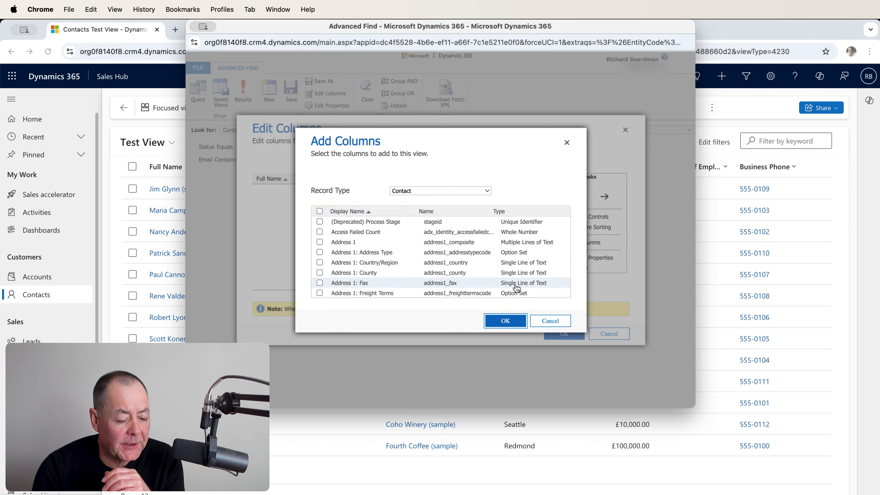
click(486, 192)
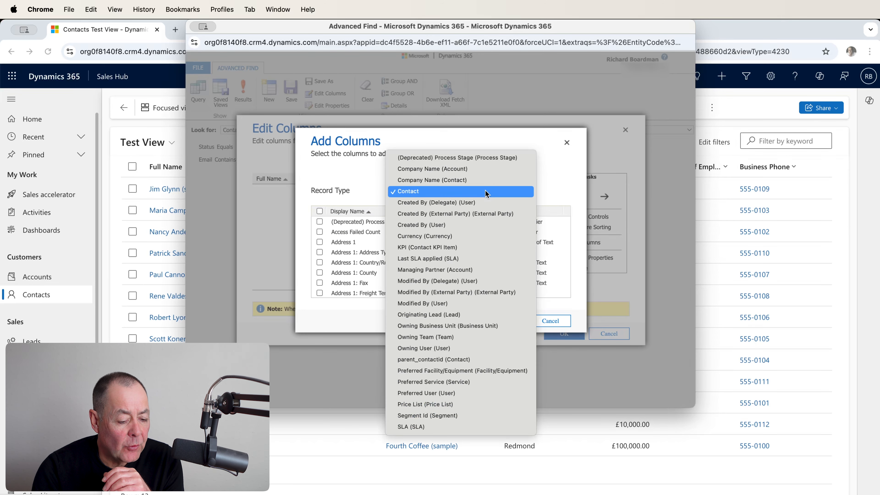
click(475, 170)
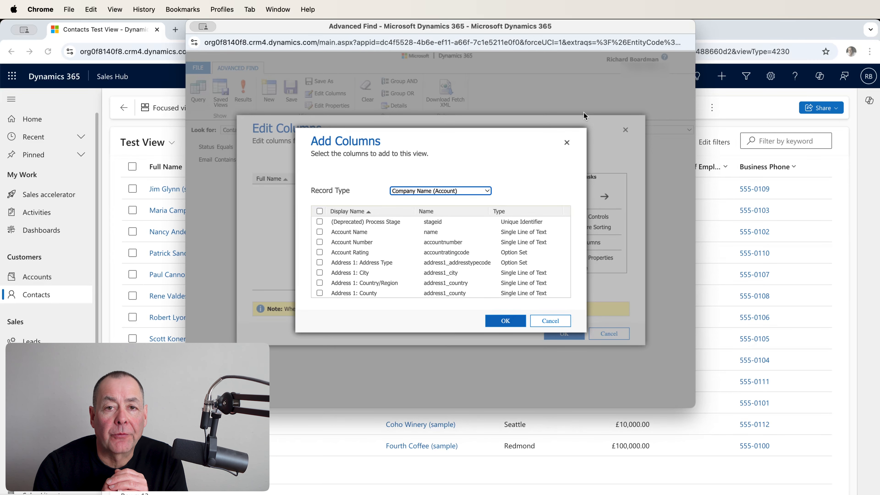
click(567, 143)
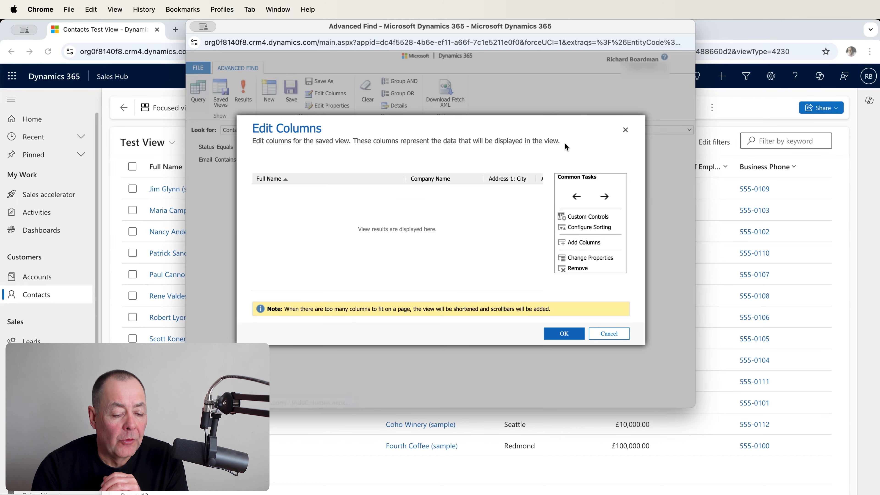
click(626, 130)
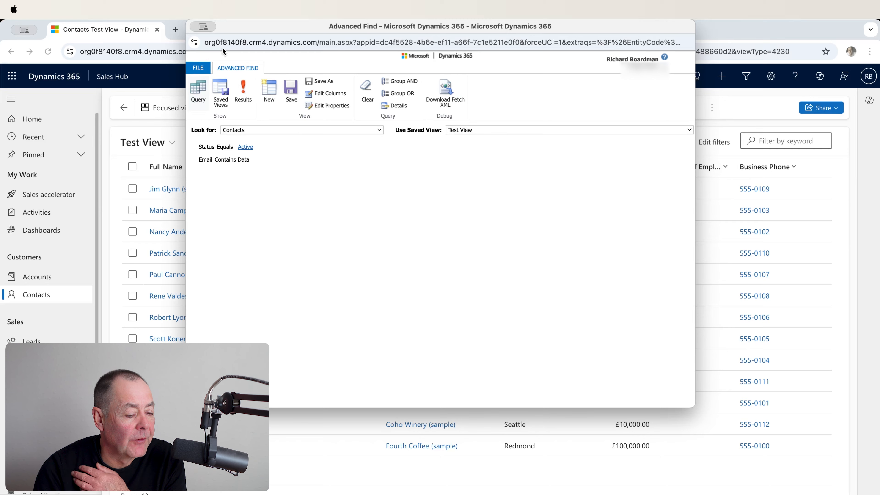
key(super+w)
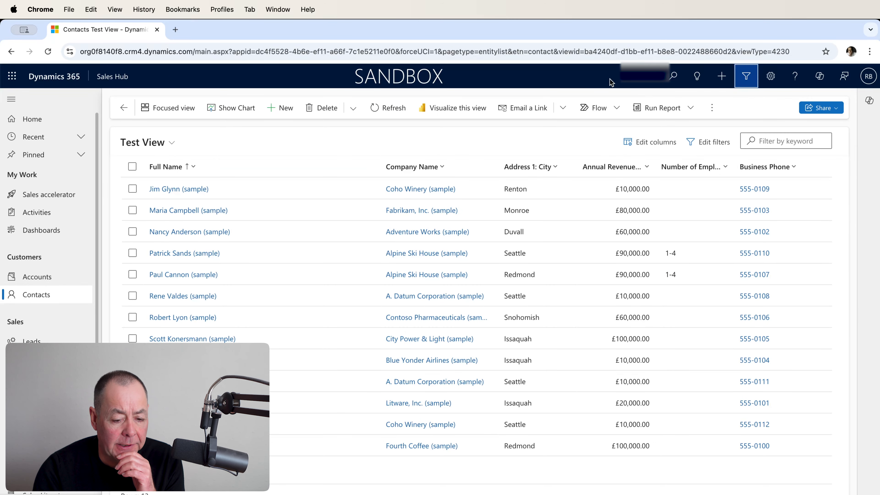
Step: Reopen Advanced Find and set the query to look for Opportunities
click(747, 79)
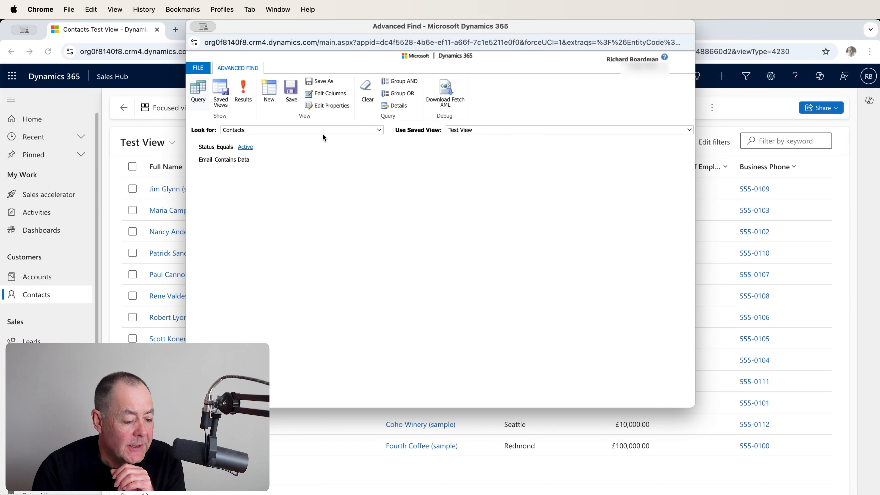
click(375, 130)
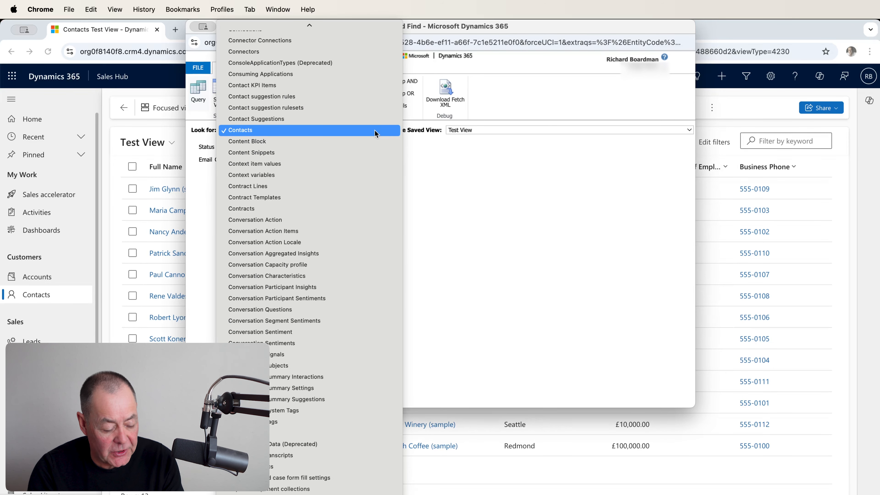
scroll(362, 145, down, 20)
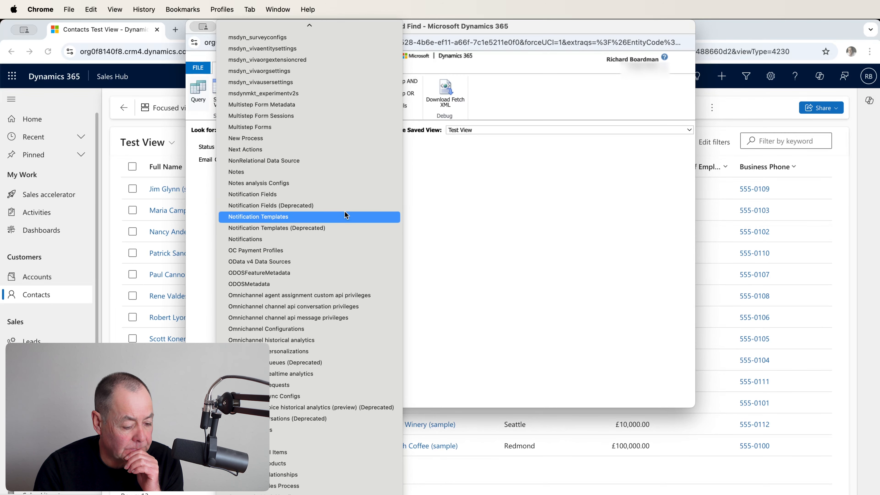
scroll(341, 209, down, 3)
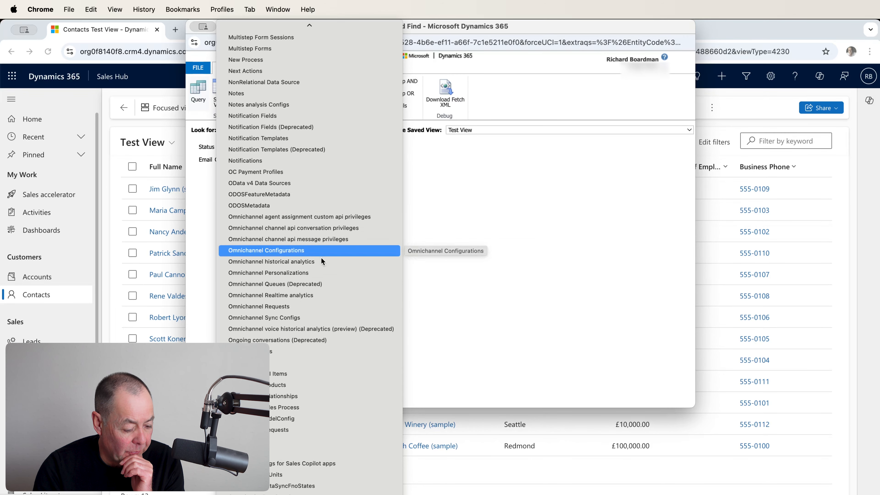
click(295, 355)
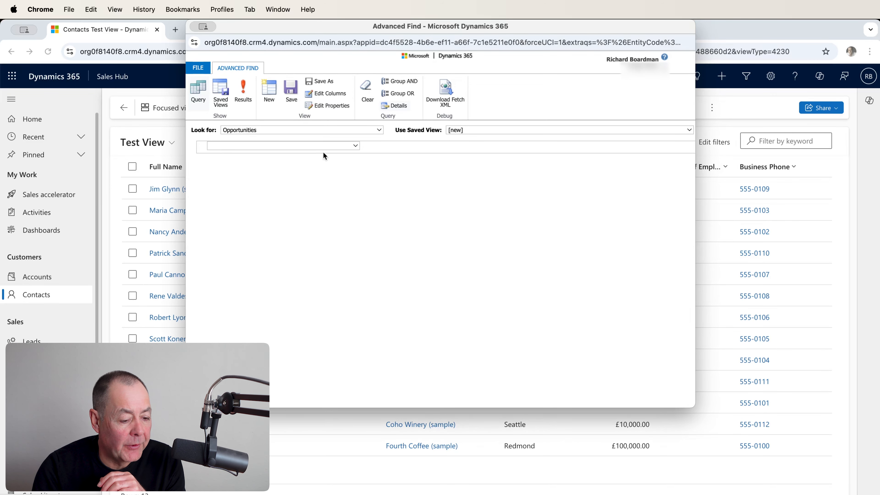
Step: Add the Annual Revenue column from the related Account (Account) record type to the Opportunities query and run it
click(338, 99)
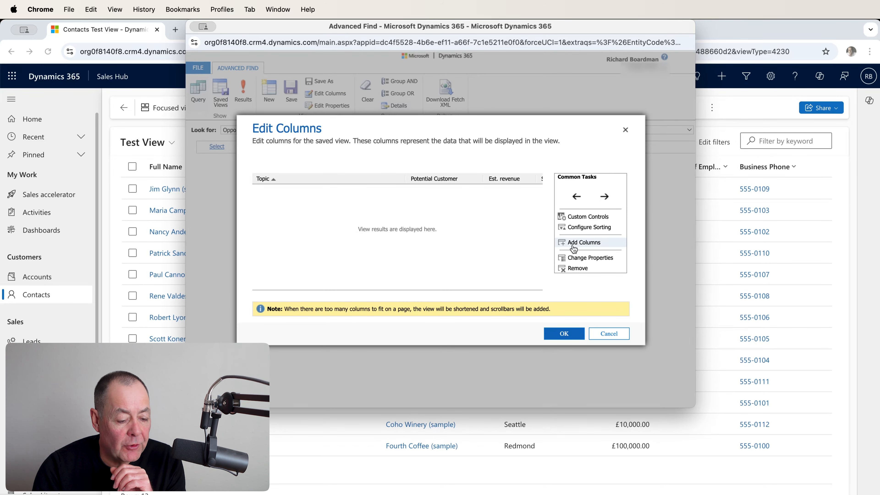
click(589, 242)
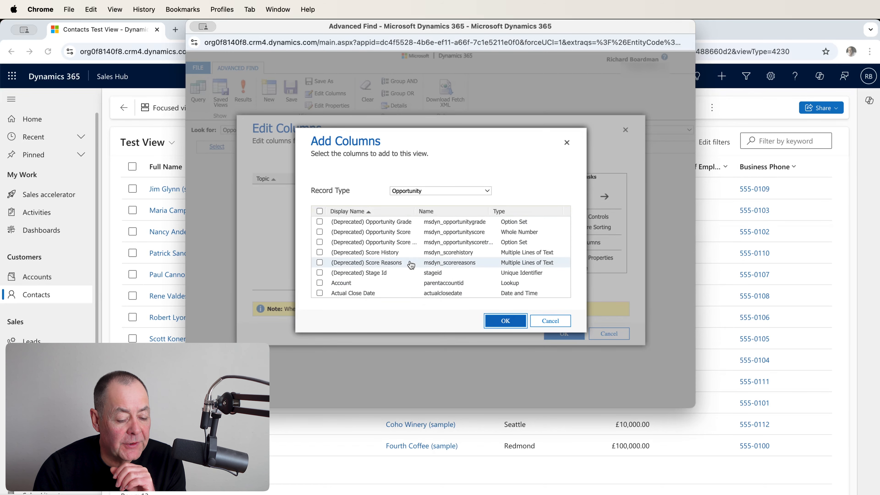
click(486, 192)
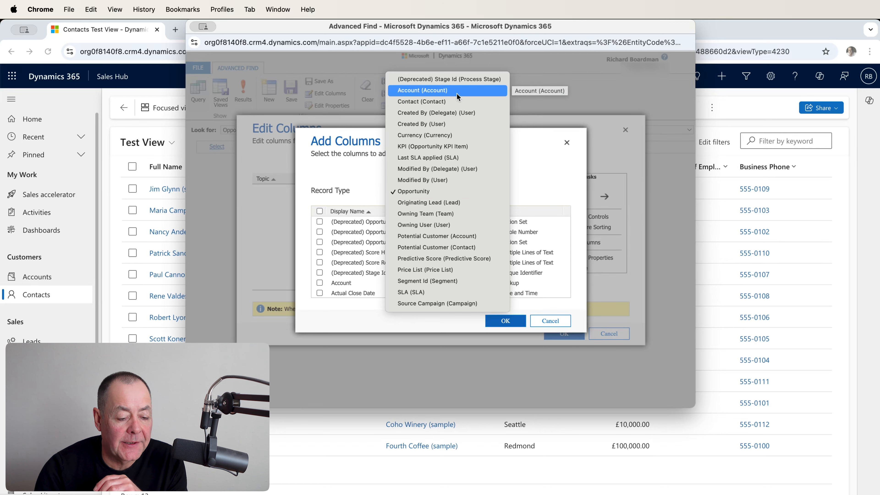
key(Escape)
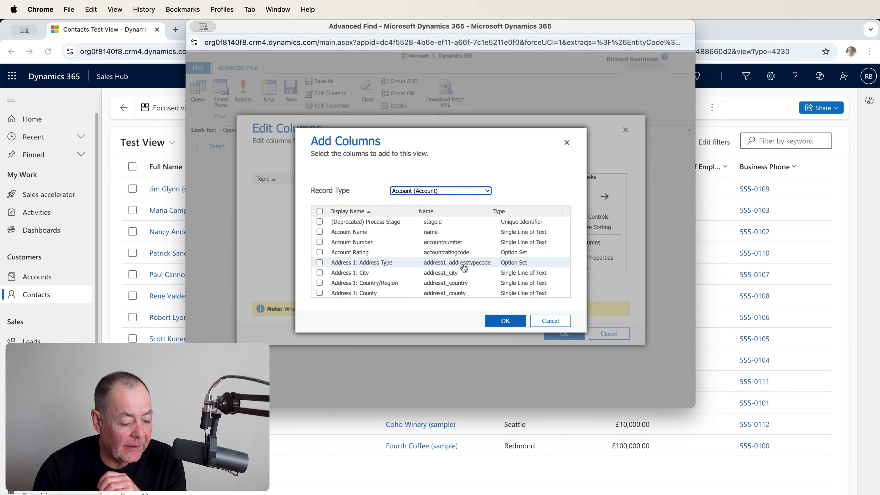
scroll(482, 267, down, 6)
scroll(464, 268, down, 10)
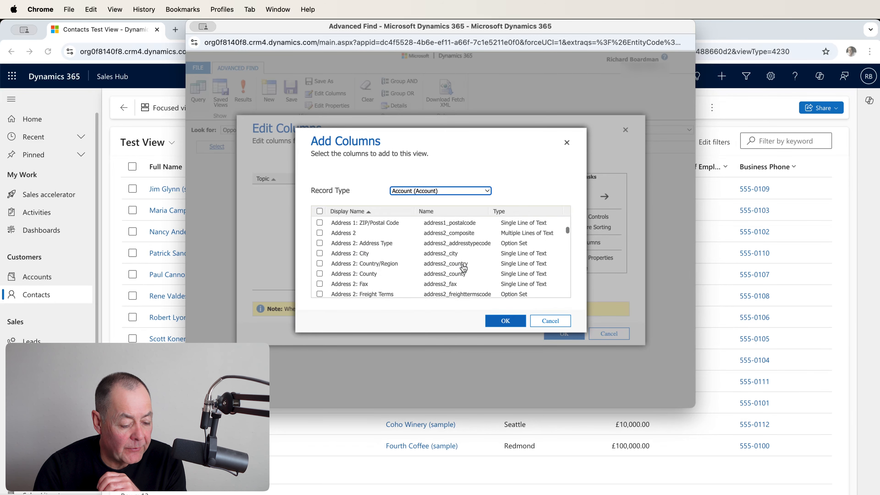
scroll(463, 267, down, 10)
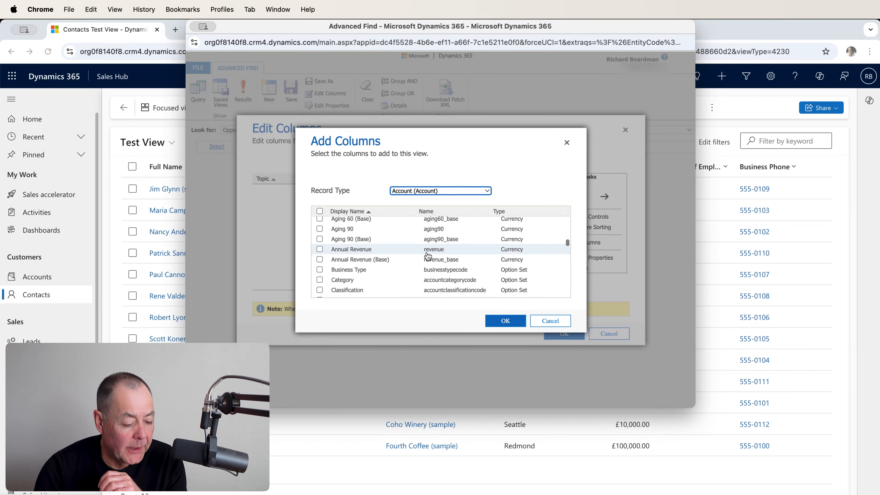
click(428, 255)
click(506, 322)
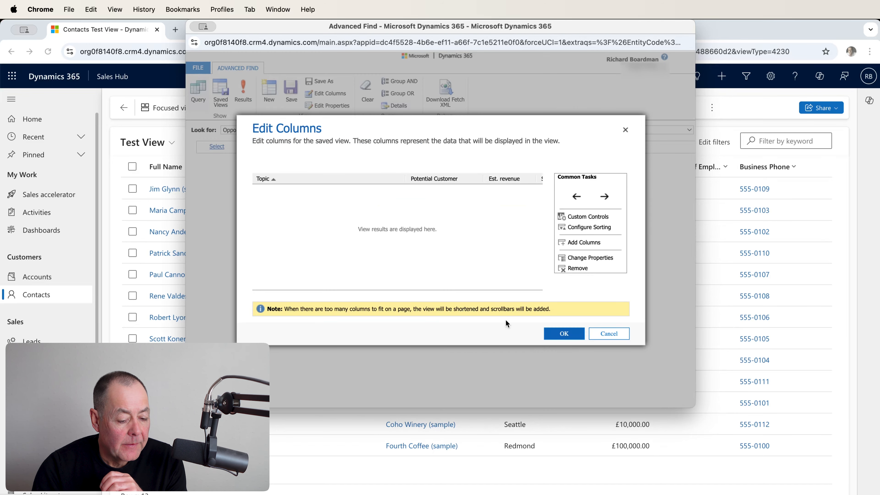
click(564, 334)
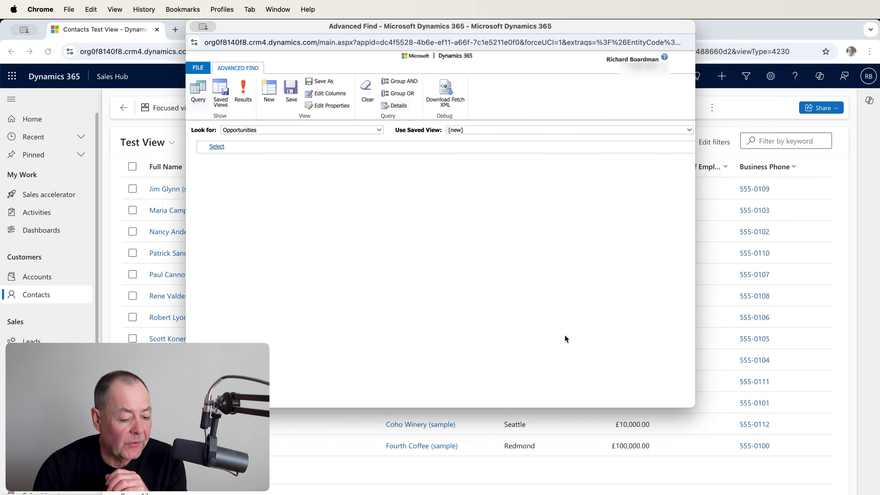
click(244, 92)
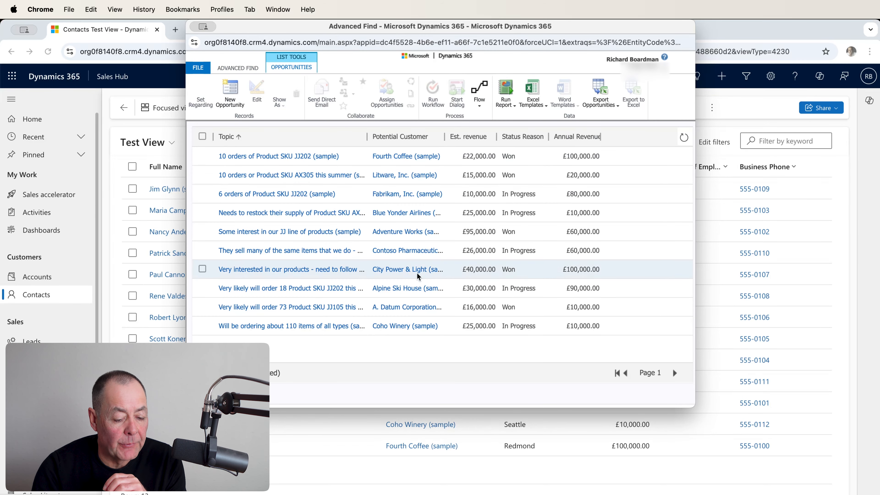